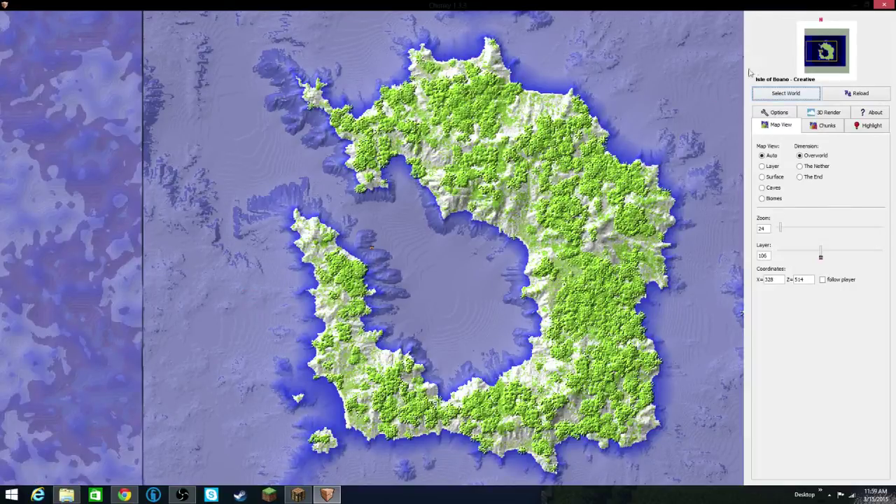
Choose Mini-Games from the world list and load its map in place of Isle of Boano
left_click(777, 95)
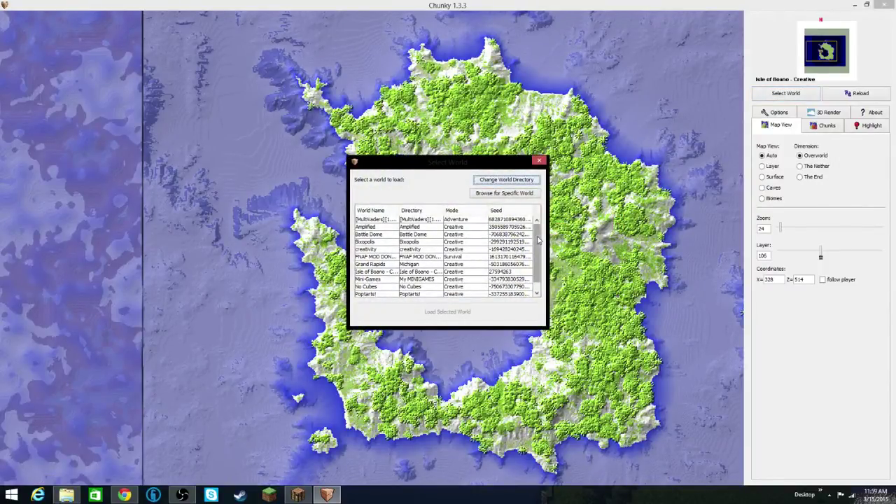
left_click_drag(540, 240, 535, 251)
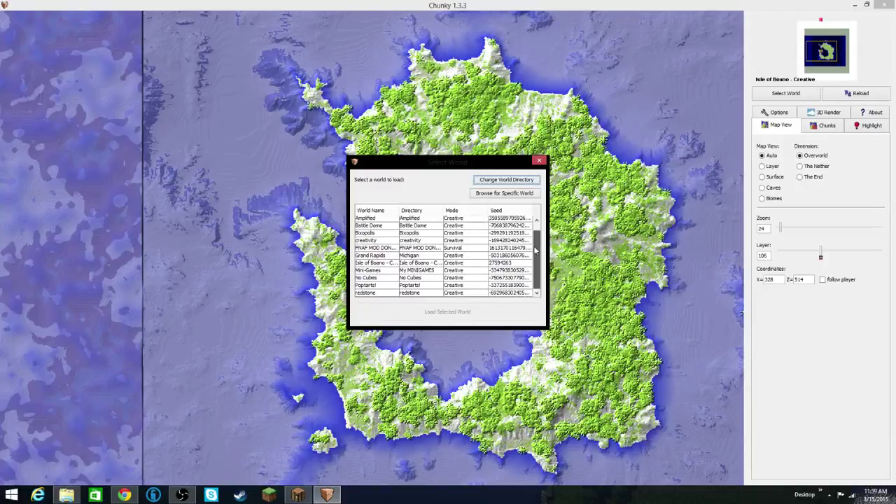
left_click(377, 271)
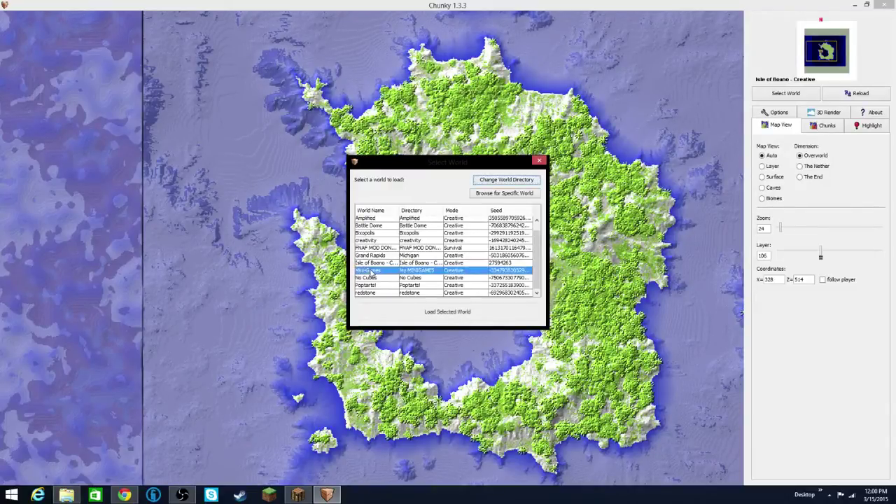
left_click(442, 316)
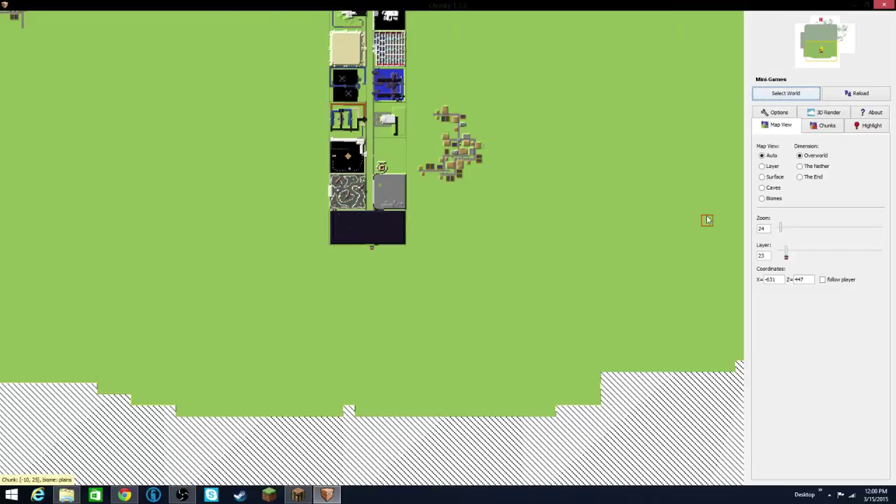
Pan the Mini-Games map to centre the giant tree and the column of builds beneath it
left_click_drag(473, 96, 548, 297)
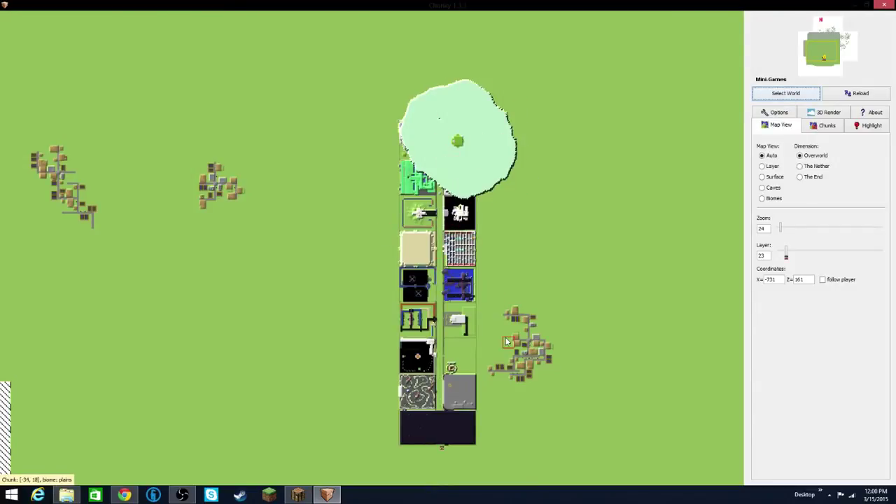
key("Down")
key("Down")
key("Down")
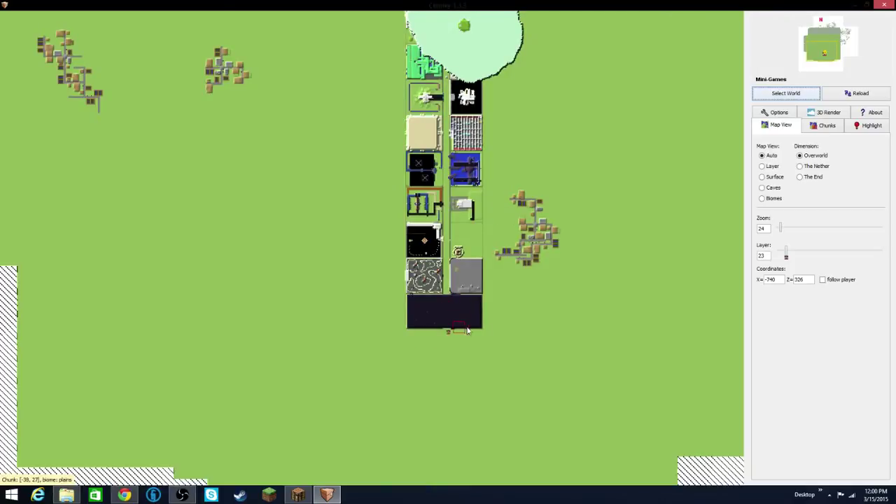
left_click_drag(445, 253, 442, 280)
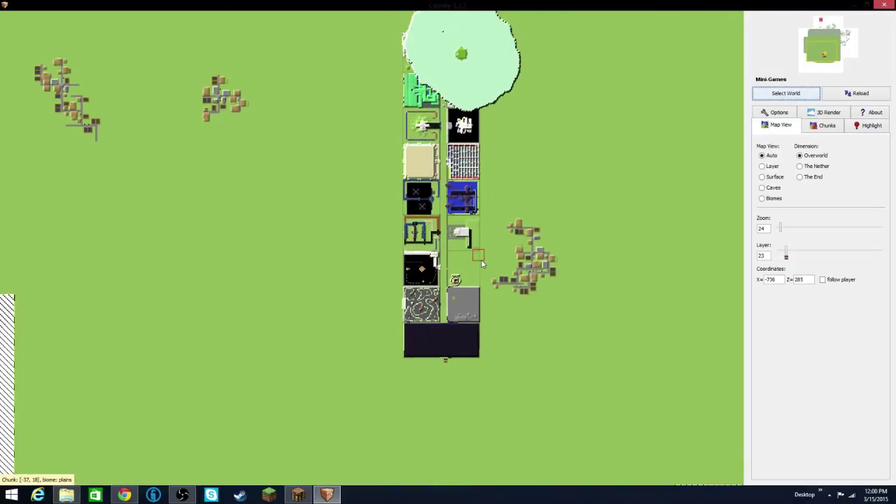
left_click_drag(503, 236, 503, 275)
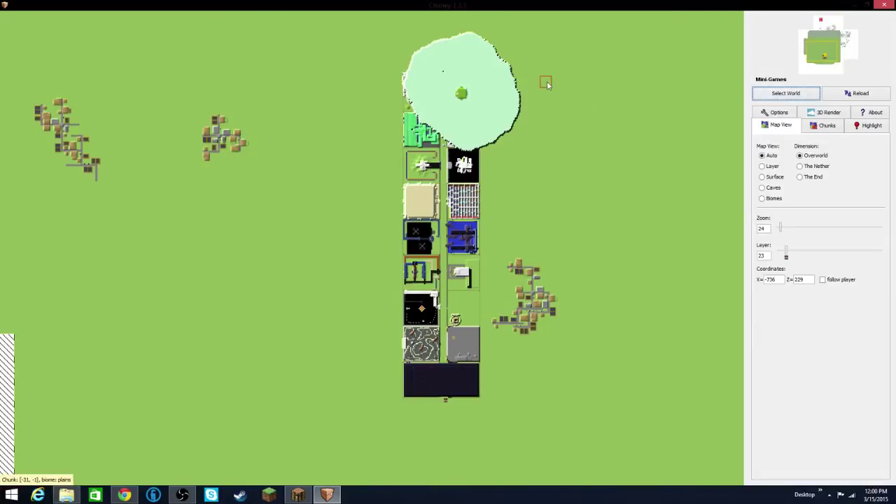
left_click(829, 126)
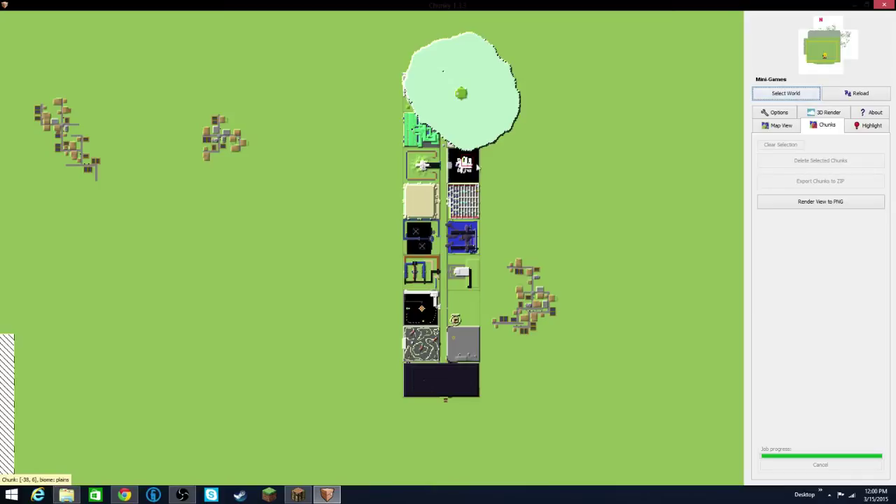
left_click(789, 127)
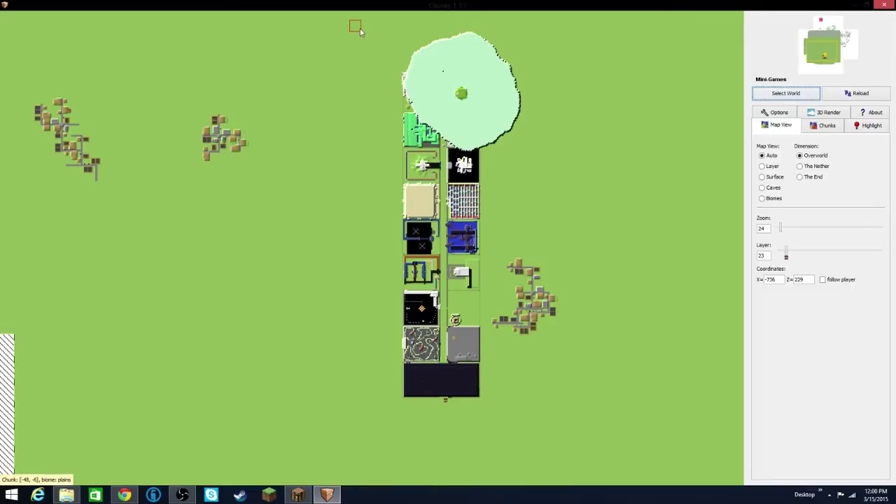
Select the chunks around the tree and builds, then create a new Mini-Games scene in the default directory
left_click_drag(360, 28, 552, 411)
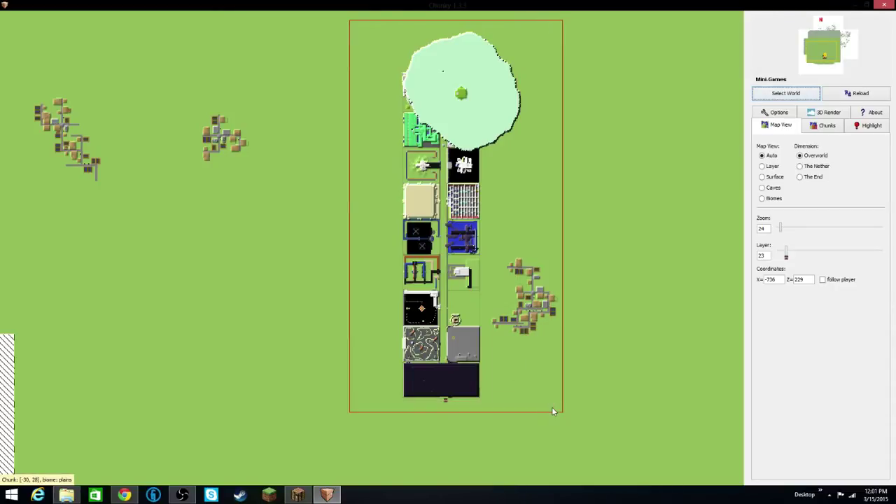
left_click_drag(552, 411, 553, 411)
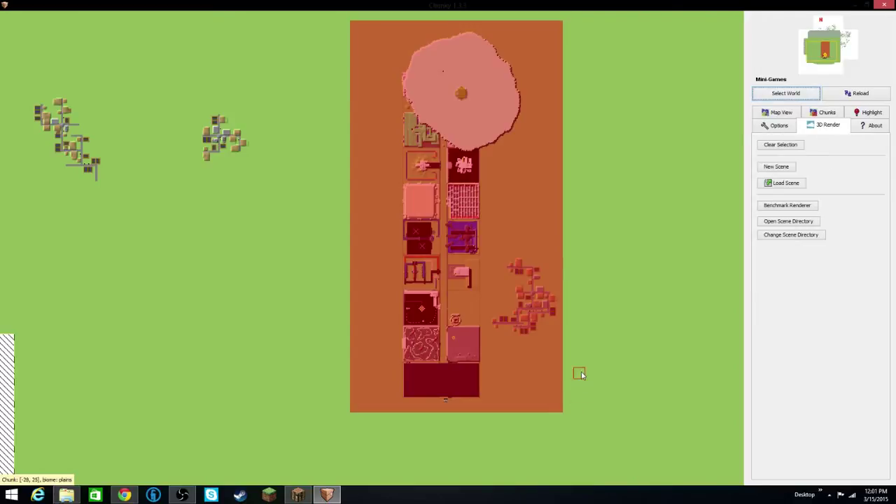
left_click(785, 184)
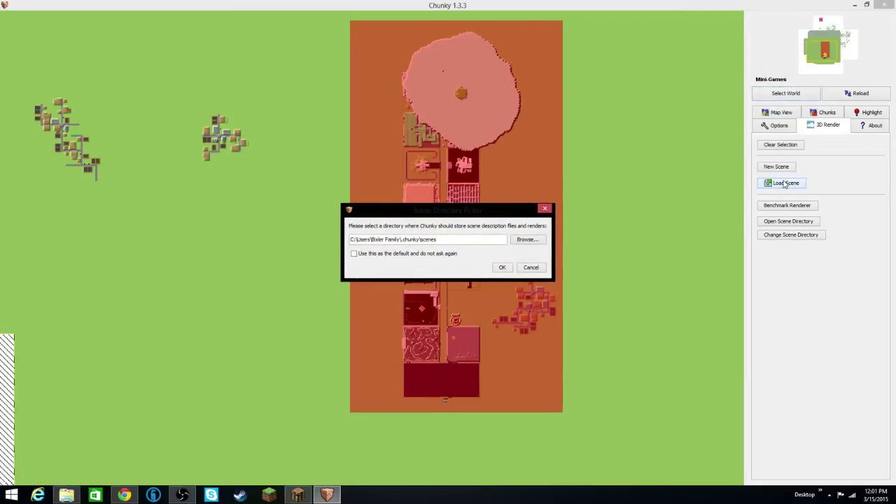
left_click(531, 268)
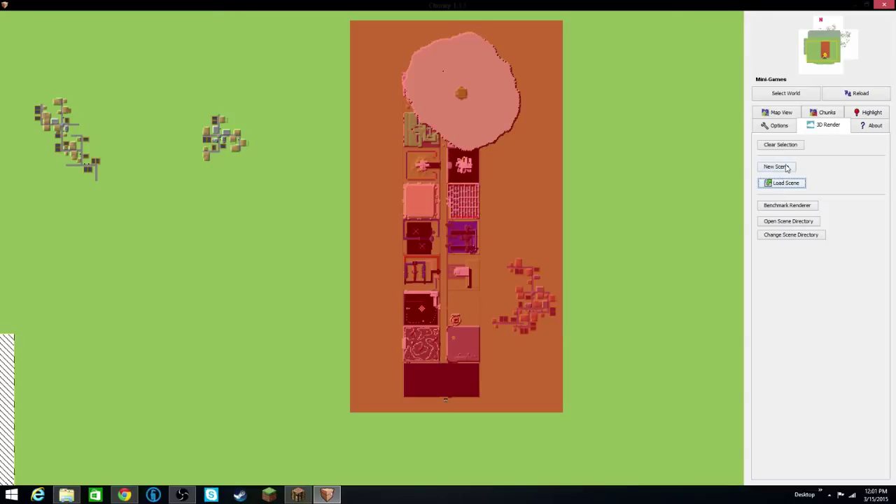
left_click(778, 167)
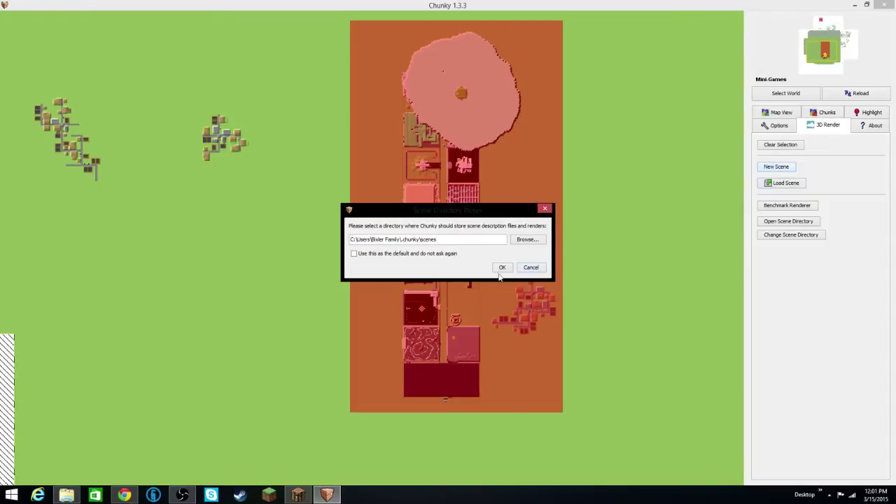
left_click(501, 269)
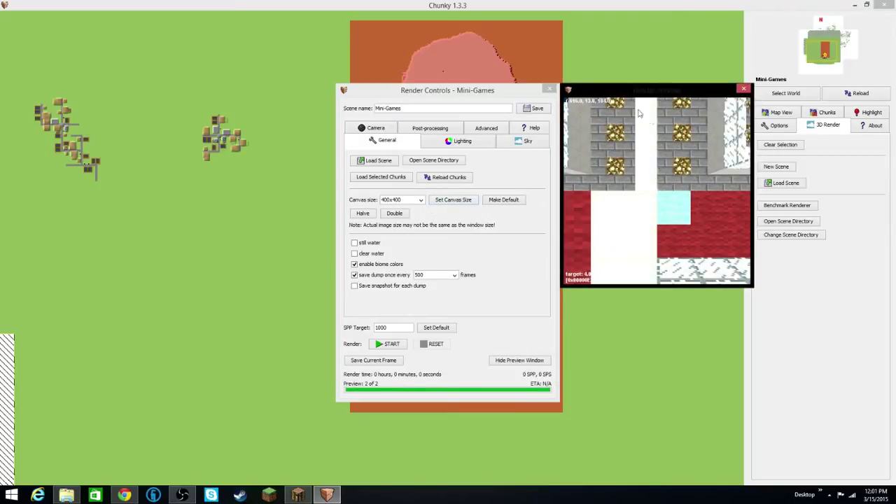
Aim the preview camera at the giant tree with the builds stretching away behind it
left_click_drag(648, 93, 640, 155)
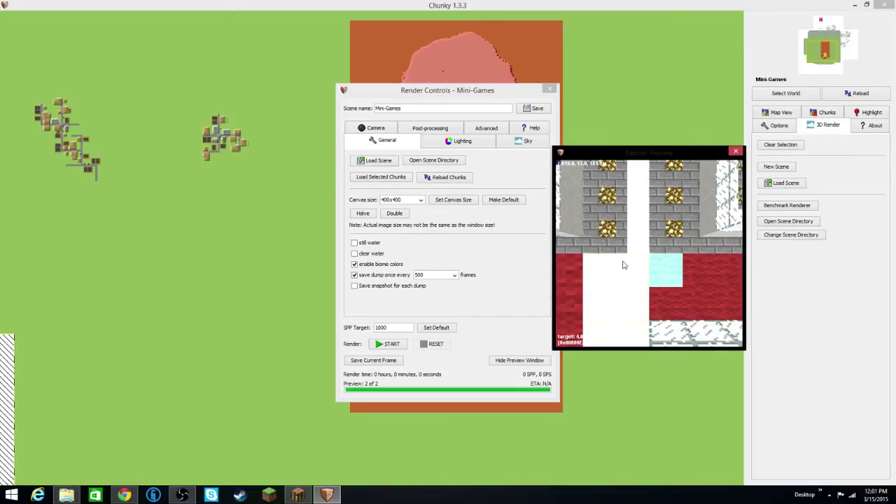
left_click_drag(634, 274, 541, 200)
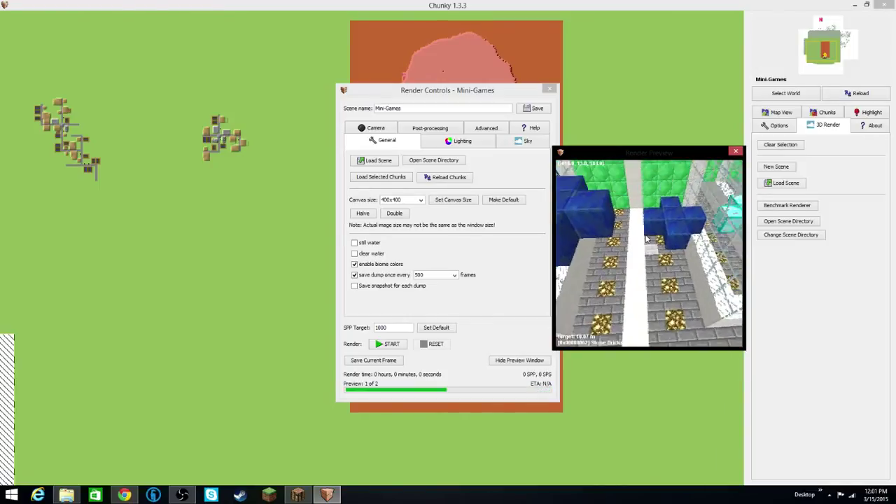
key("s")
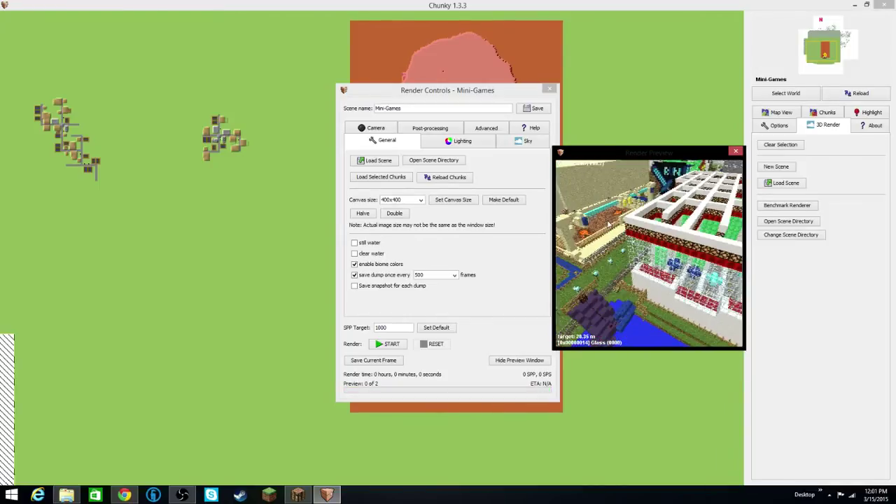
left_click_drag(609, 222, 803, 221)
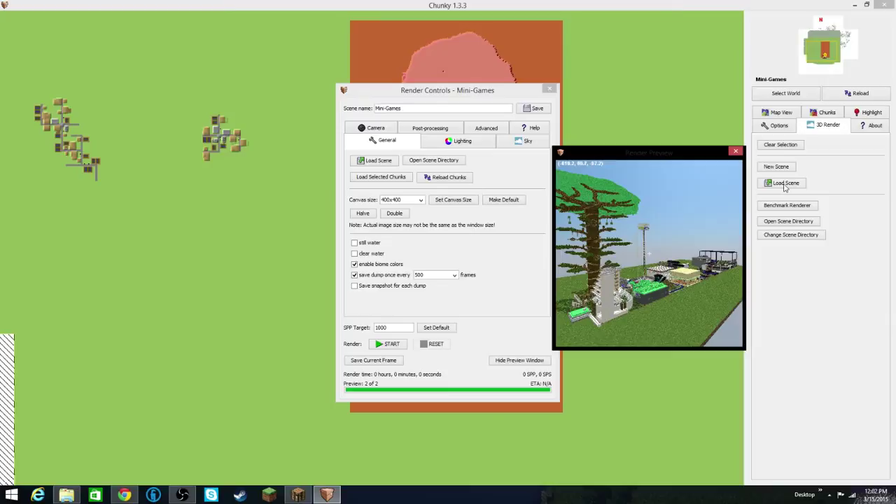
left_click(787, 205)
Choose 1920x1080 as the canvas size and reposition the enlarged preview window
left_click(415, 200)
left_click(421, 201)
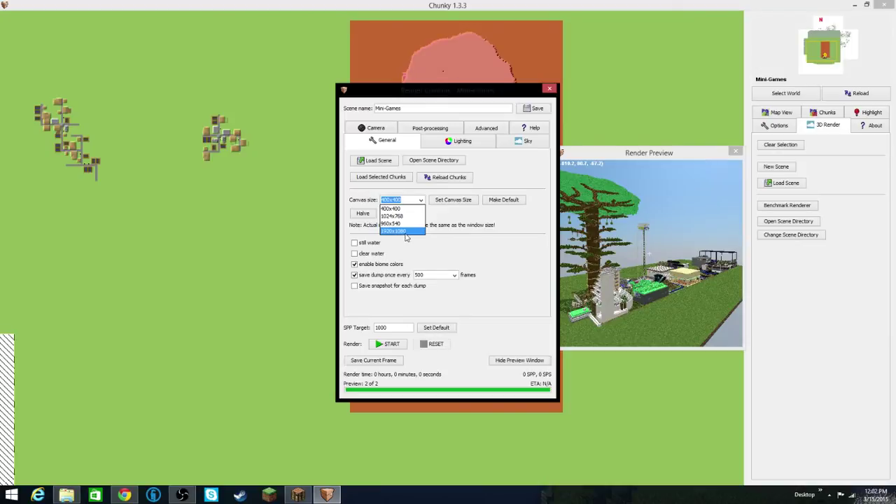
left_click(405, 233)
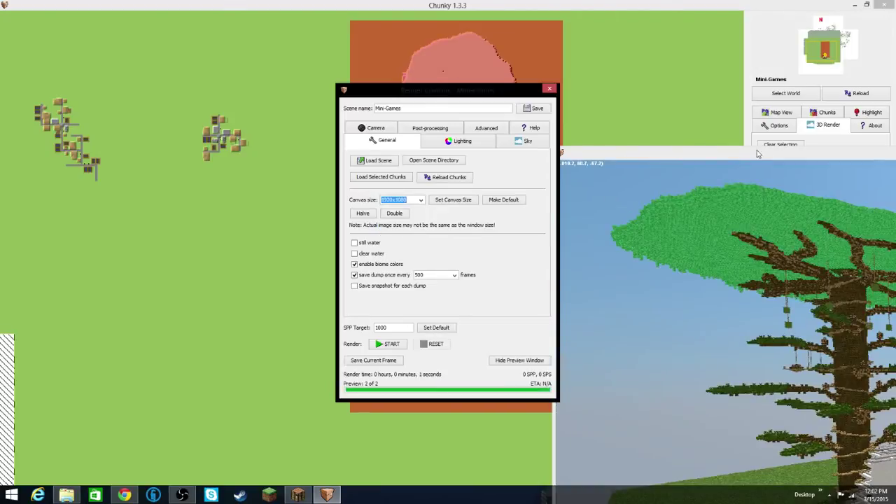
left_click_drag(757, 150, 221, 419)
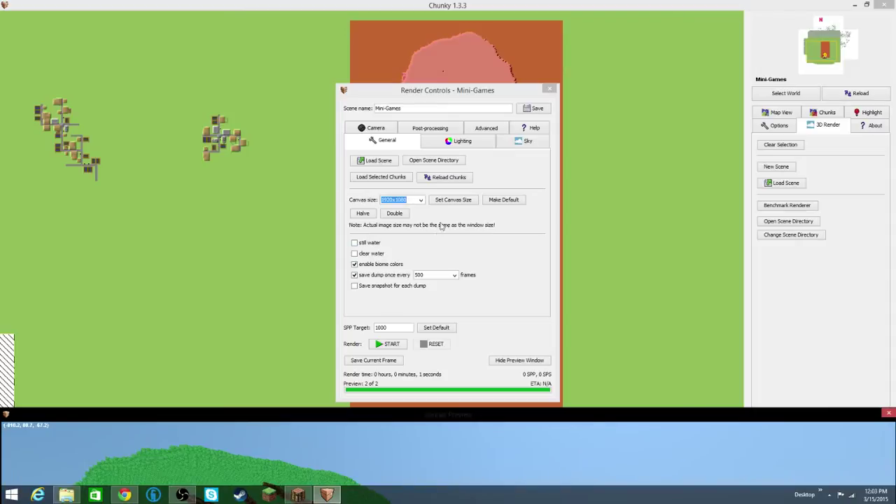
Review the Lighting, Sky, Advanced and Post-processing settings, then start rendering the scene
left_click(485, 142)
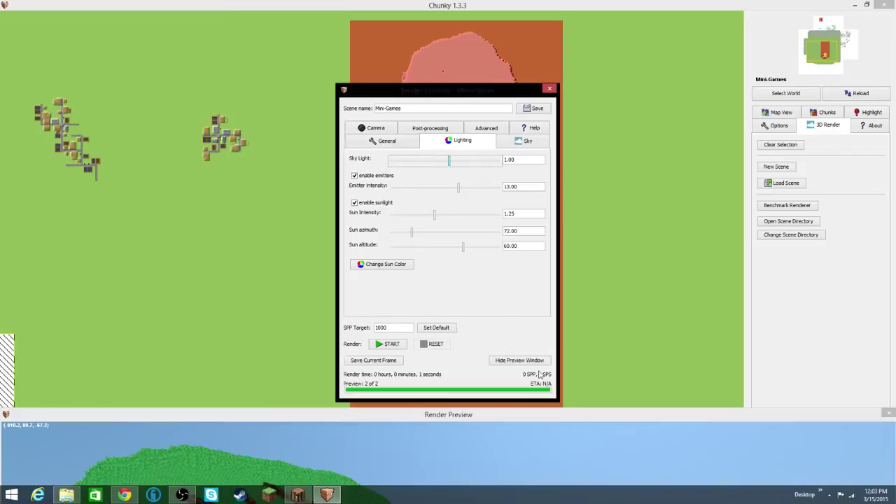
left_click_drag(592, 417, 552, 404)
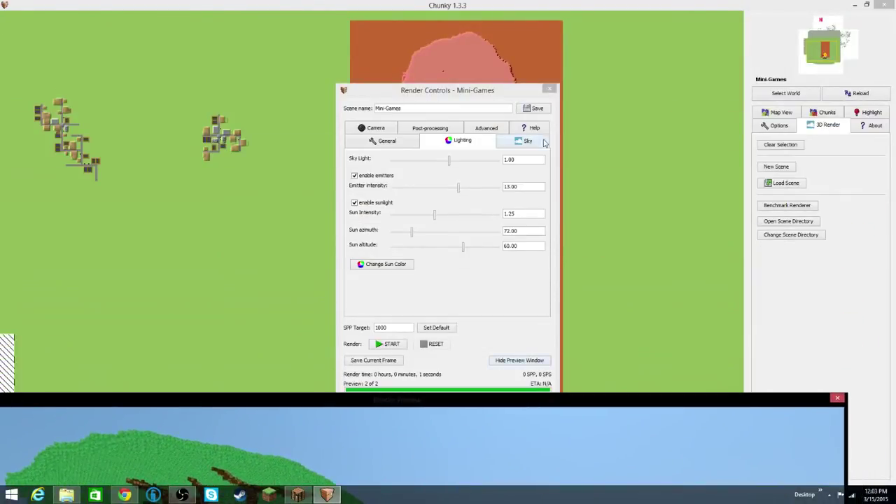
left_click(542, 142)
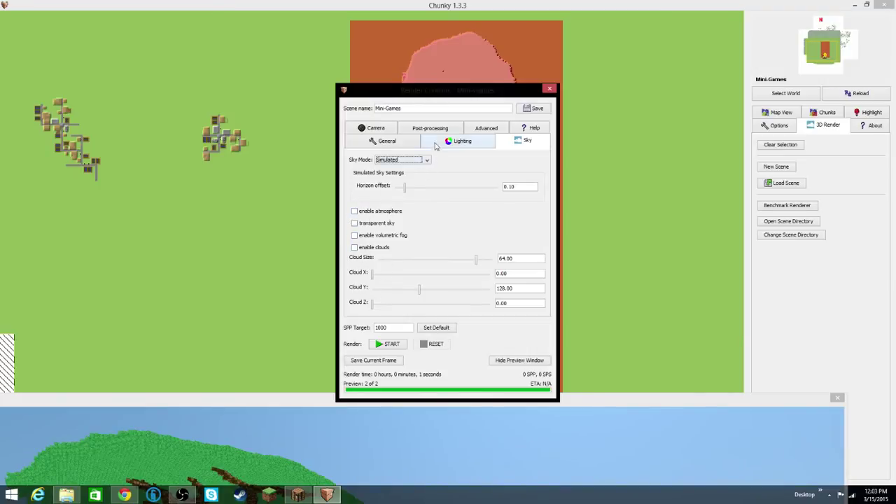
left_click(474, 130)
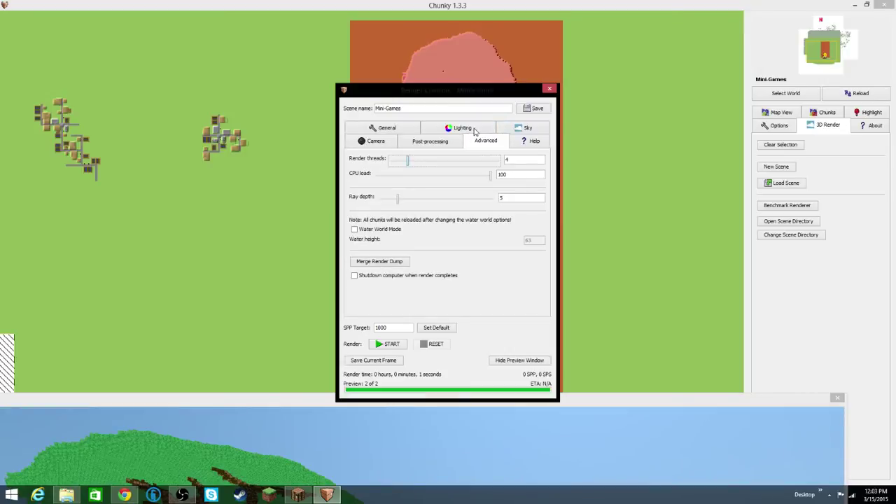
left_click(385, 128)
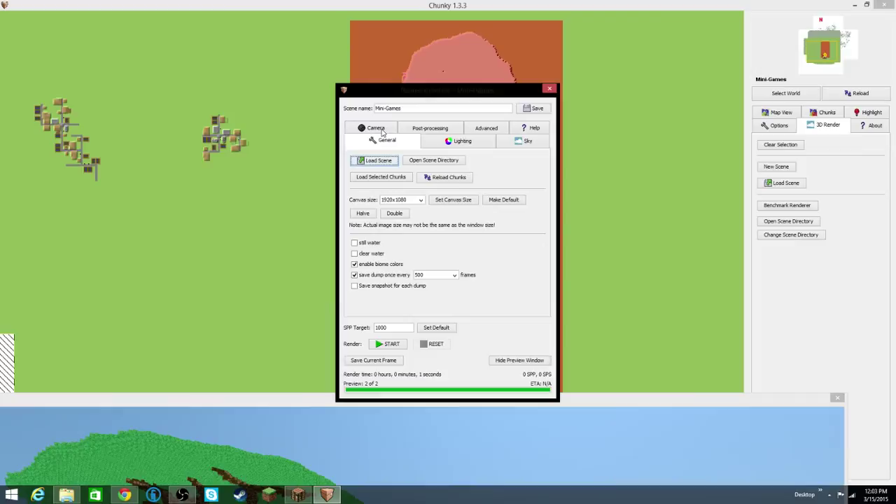
left_click(446, 132)
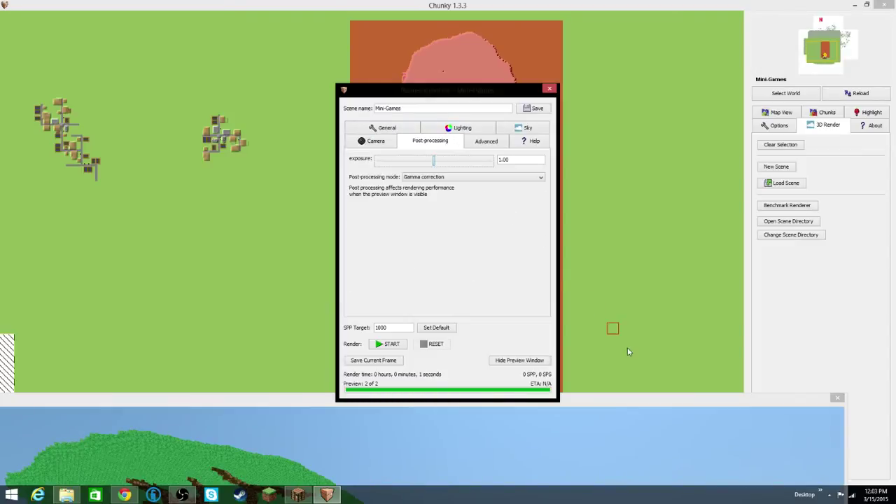
left_click_drag(634, 405, 684, 444)
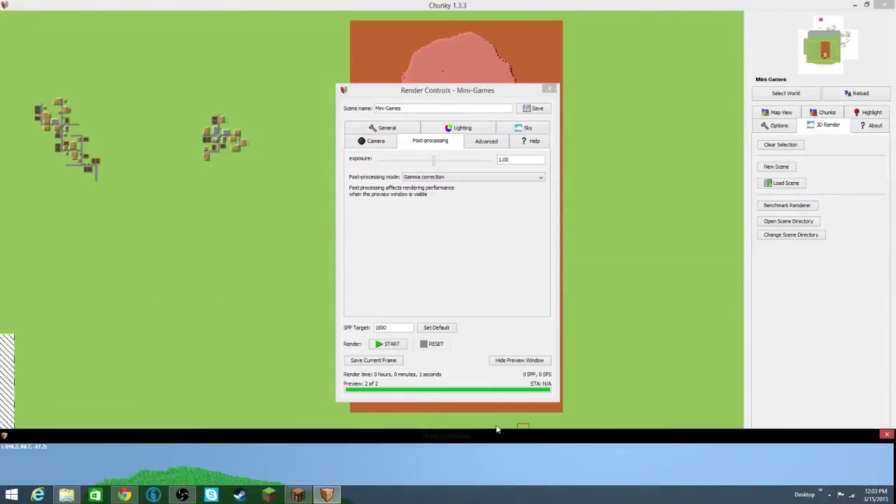
left_click(380, 347)
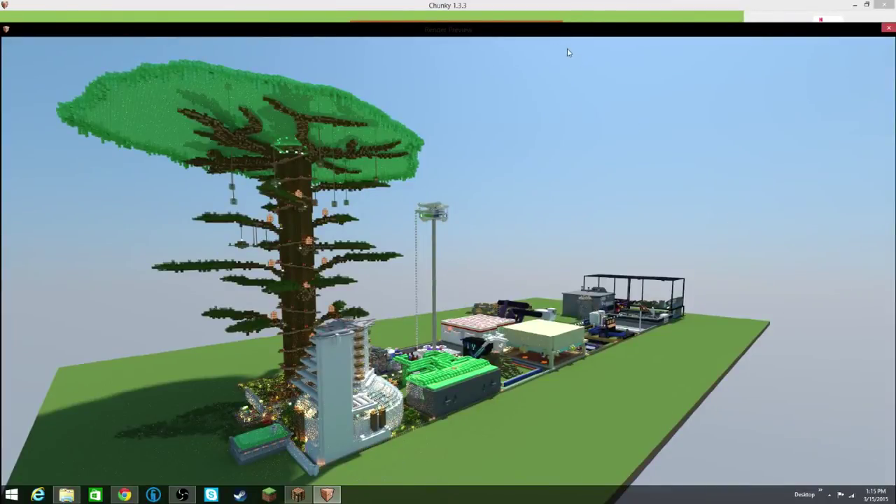
Let the render run to about 1,002 SPP, then move the preview aside to reveal Render Controls
left_click_drag(550, 35, 547, 18)
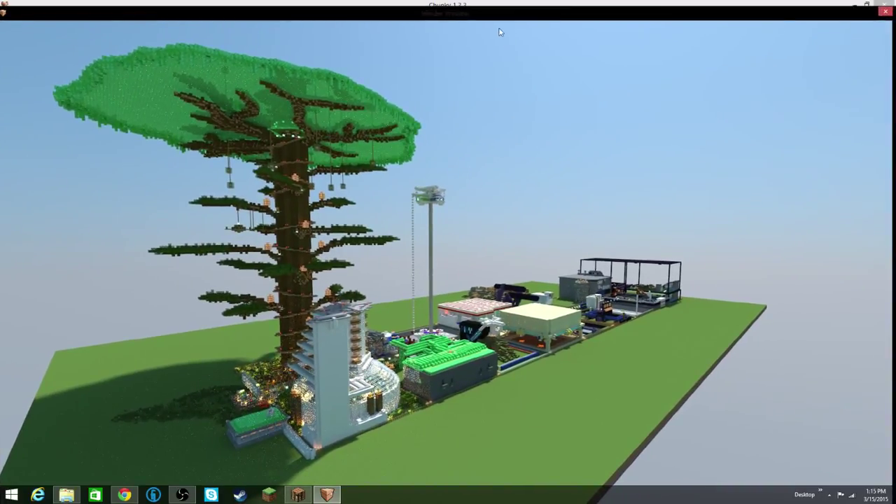
left_click_drag(485, 21, 487, 58)
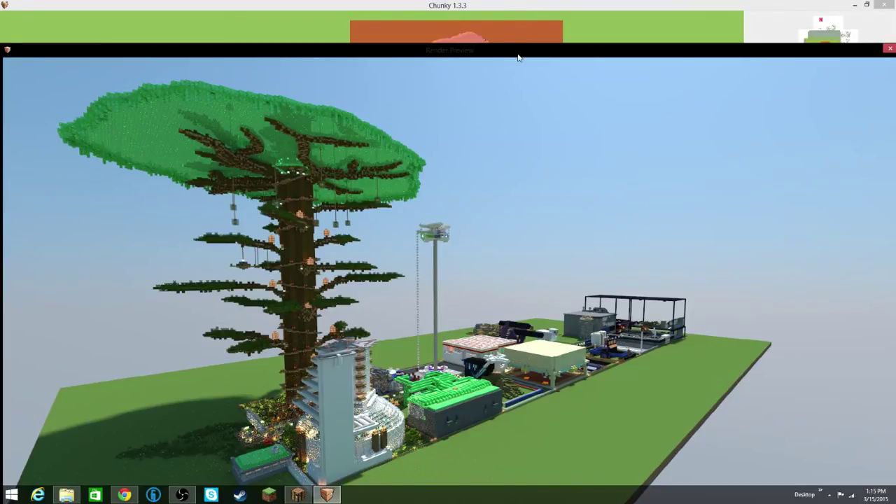
left_click_drag(518, 57, 519, 18)
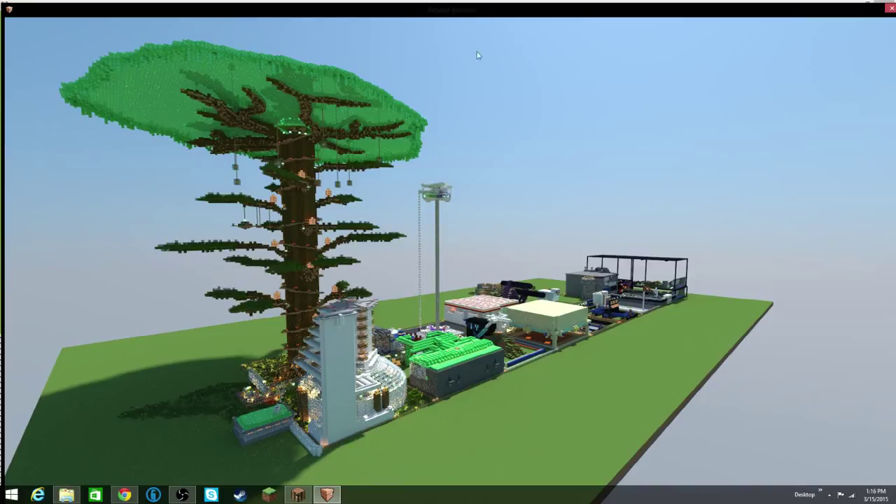
left_click_drag(490, 16, 463, 432)
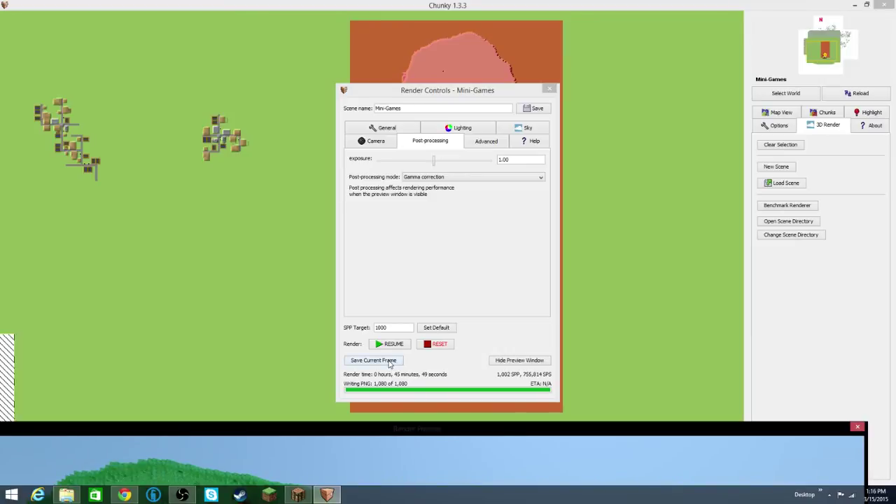
Save the current frame as Mini-Games-1002.png in World Renders and bring the preview forward
left_click(390, 361)
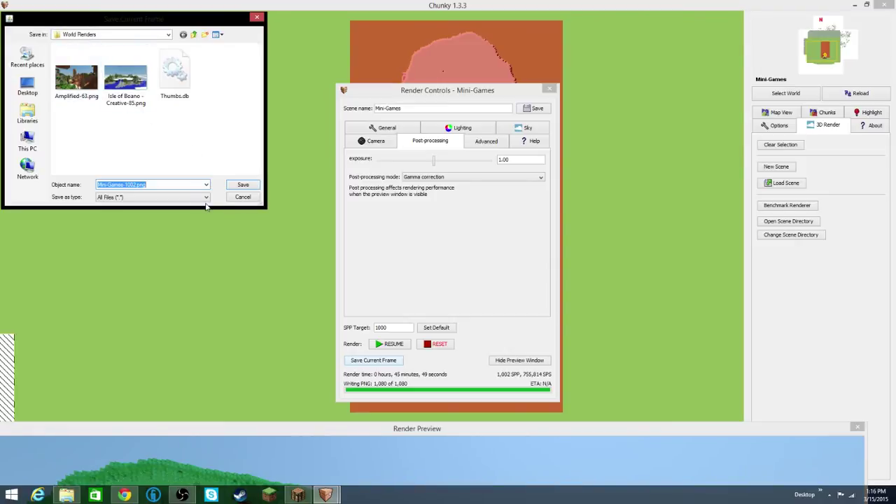
left_click(245, 185)
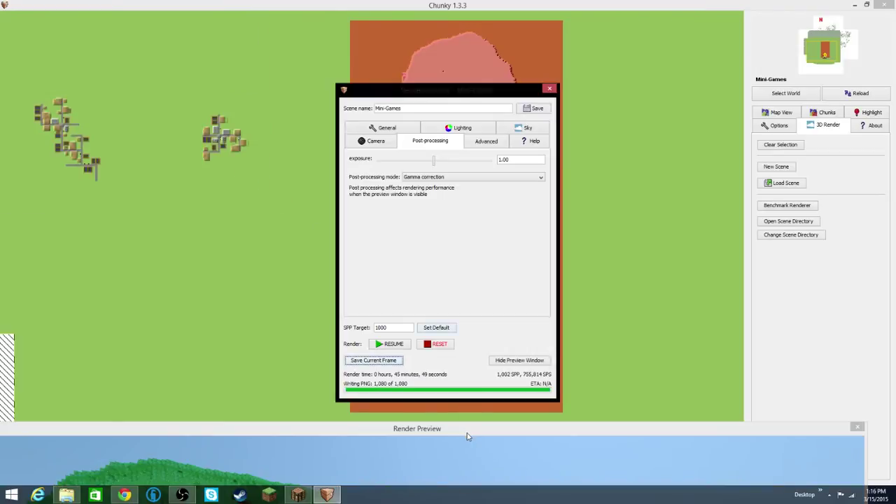
left_click_drag(469, 431, 490, 70)
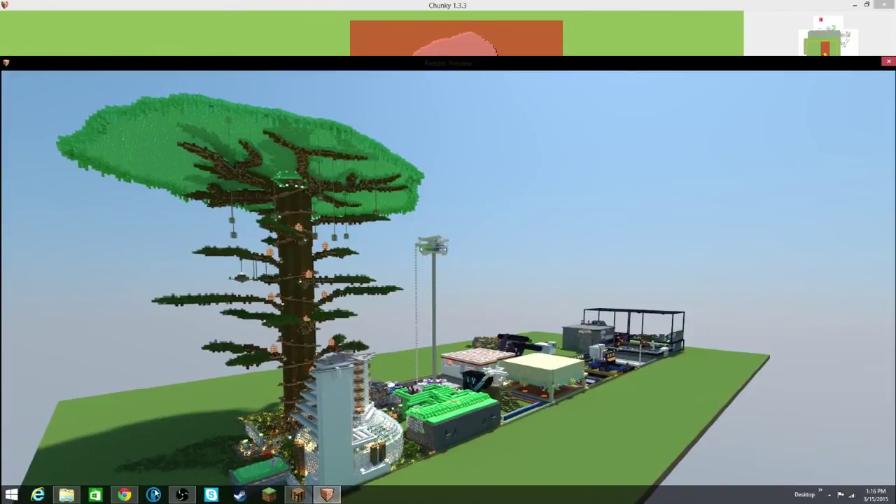
Open Mini-Games-1002.png from World Renders in Photo Viewer and maximize the window
left_click(66, 495)
double_click(508, 203)
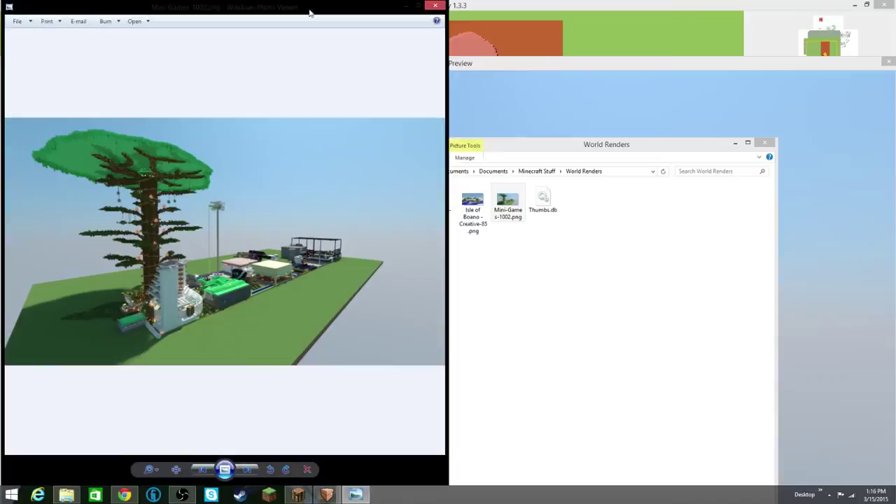
left_click_drag(312, 15, 500, 5)
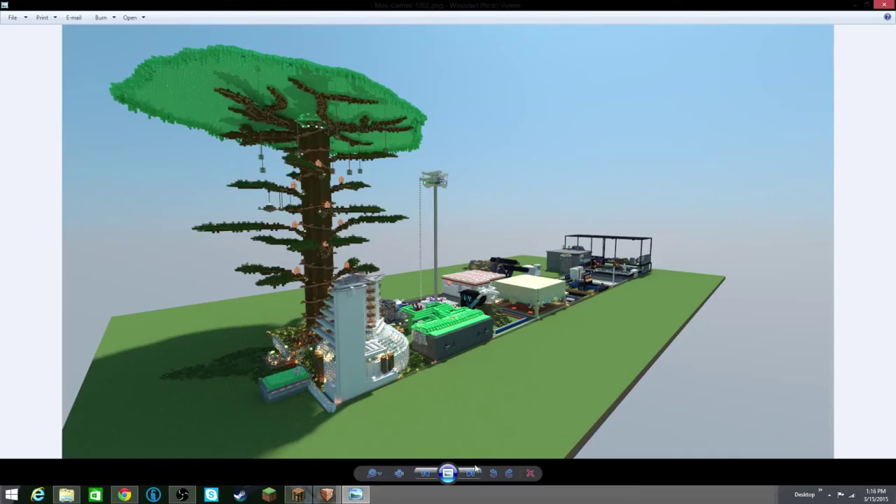